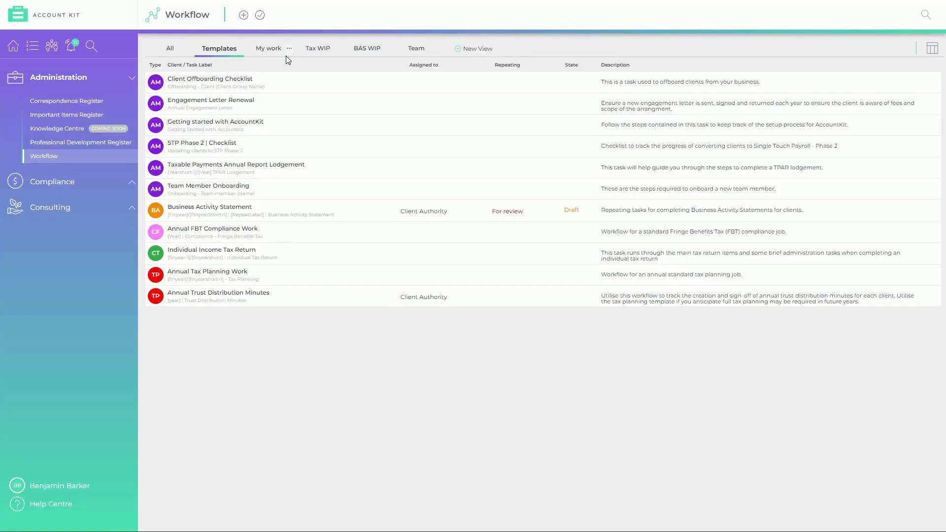
pyautogui.click(931, 49)
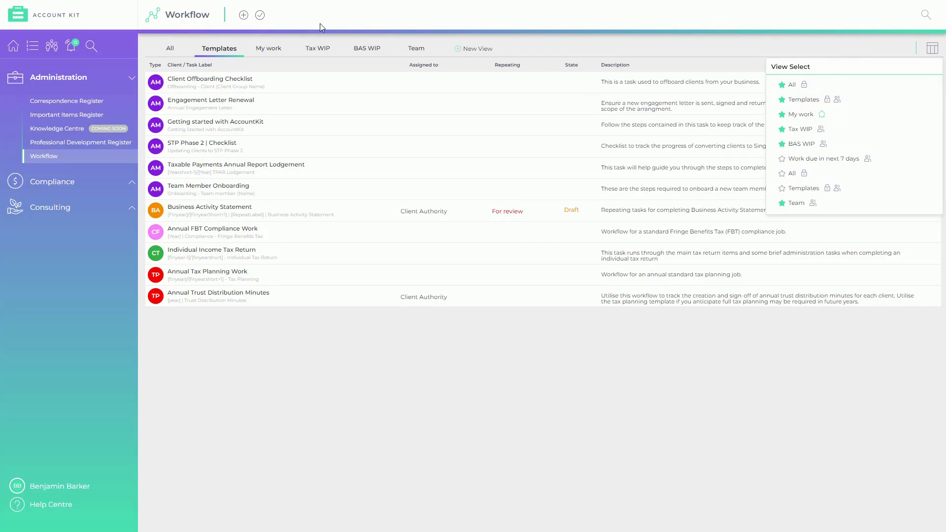
pyautogui.click(253, 364)
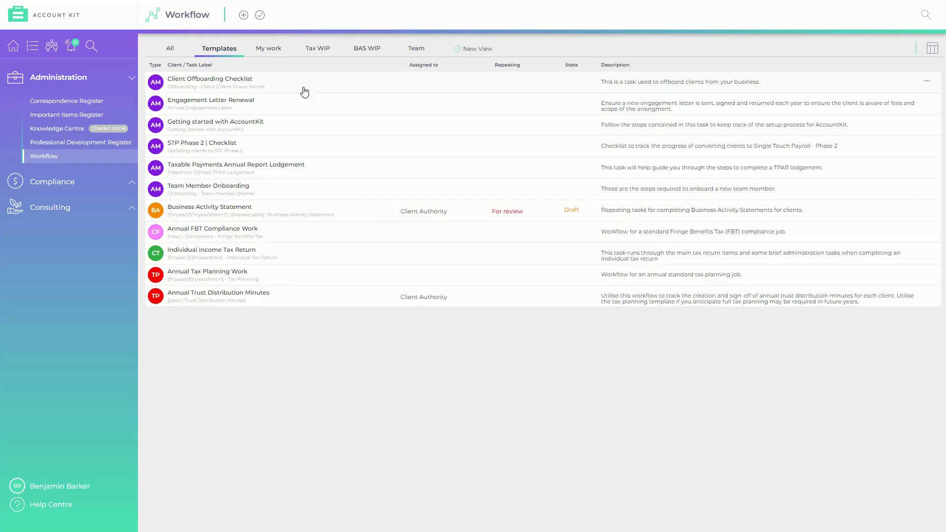
# Import the Payroll Processing & STP Filing template from the AccountKit Library and open it.
pyautogui.click(244, 16)
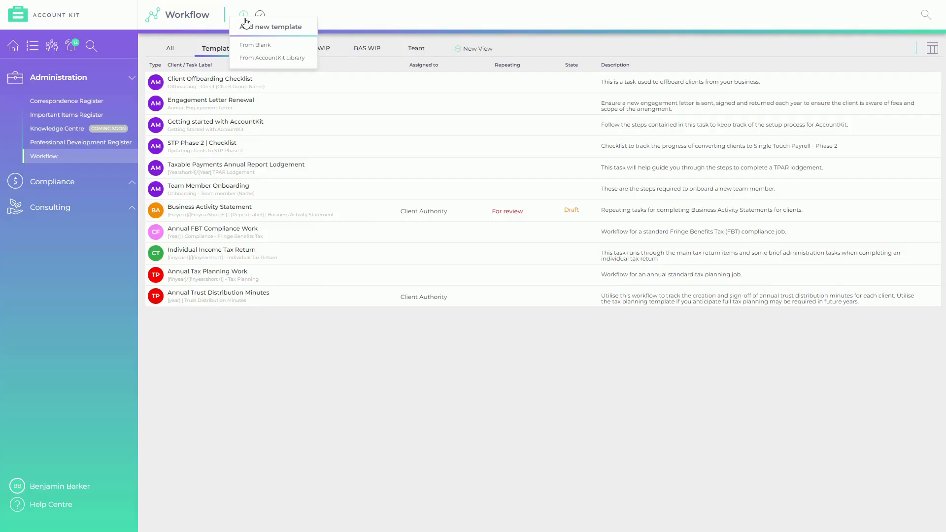
pyautogui.click(276, 58)
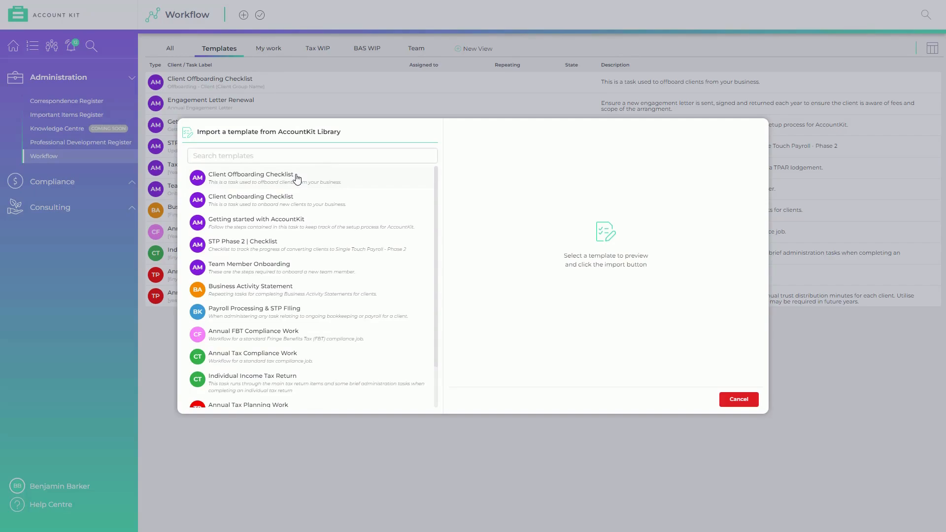
pyautogui.click(254, 312)
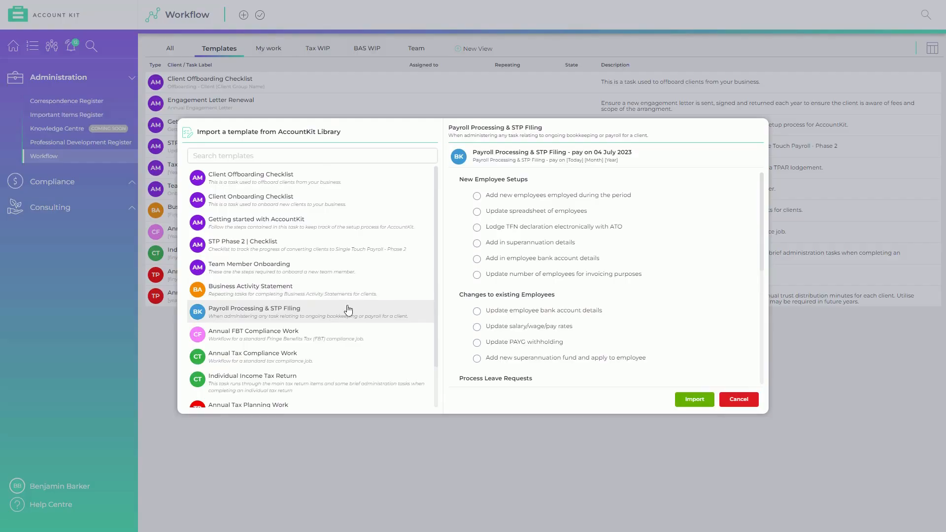
pyautogui.click(694, 400)
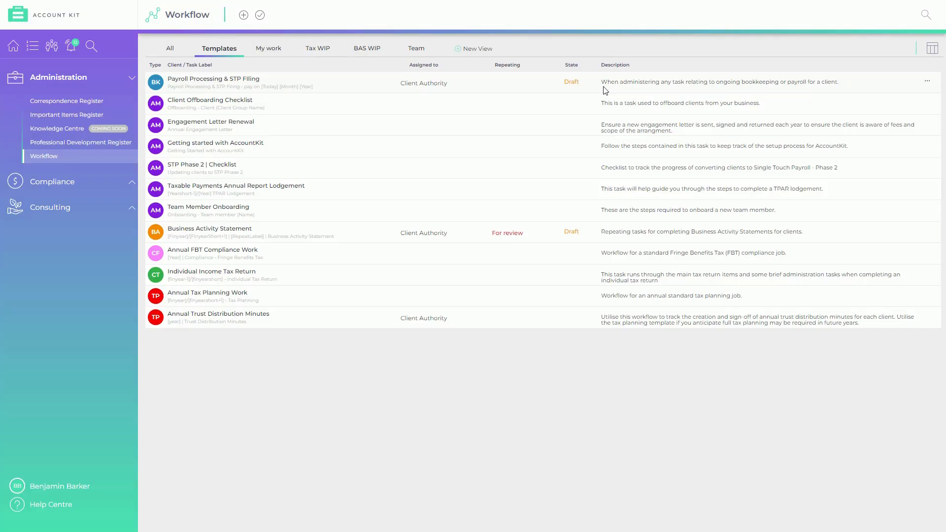
pyautogui.click(434, 83)
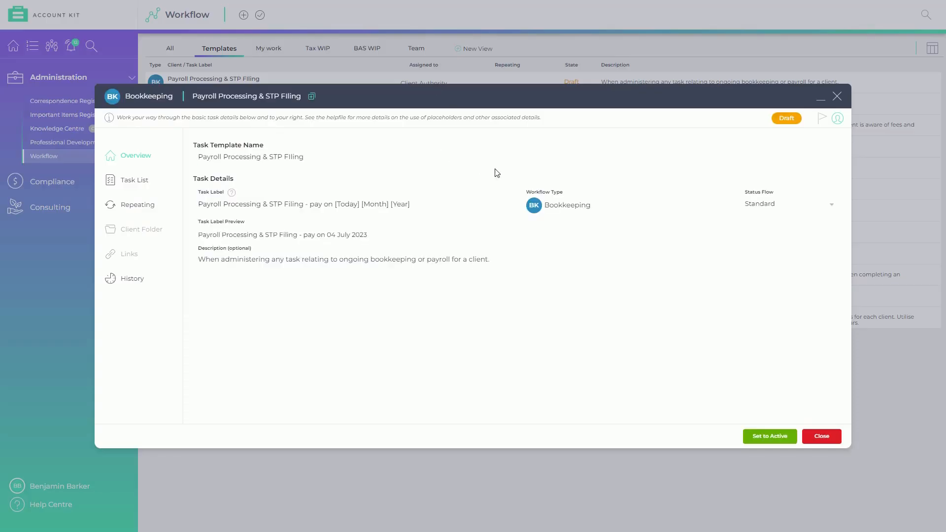
# Review the template's assignable roles, workflow types and status flow options.
pyautogui.click(838, 120)
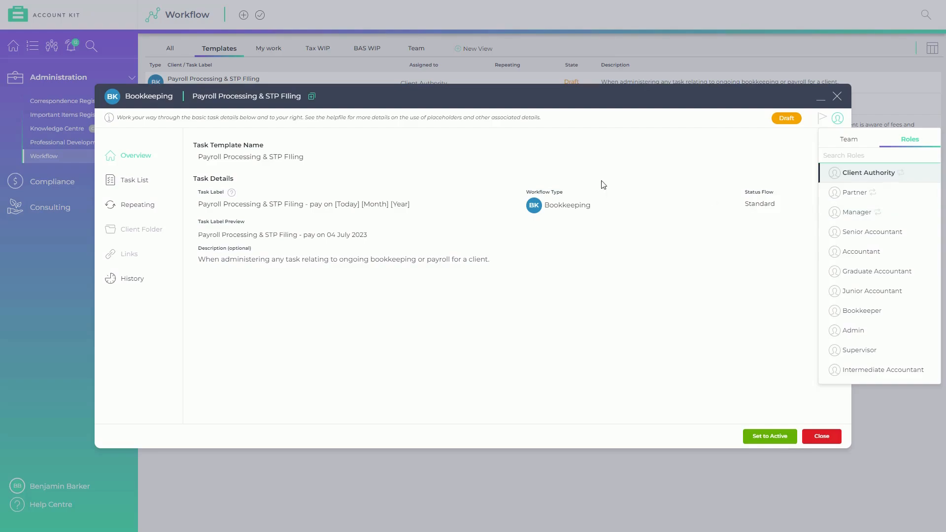
pyautogui.click(449, 157)
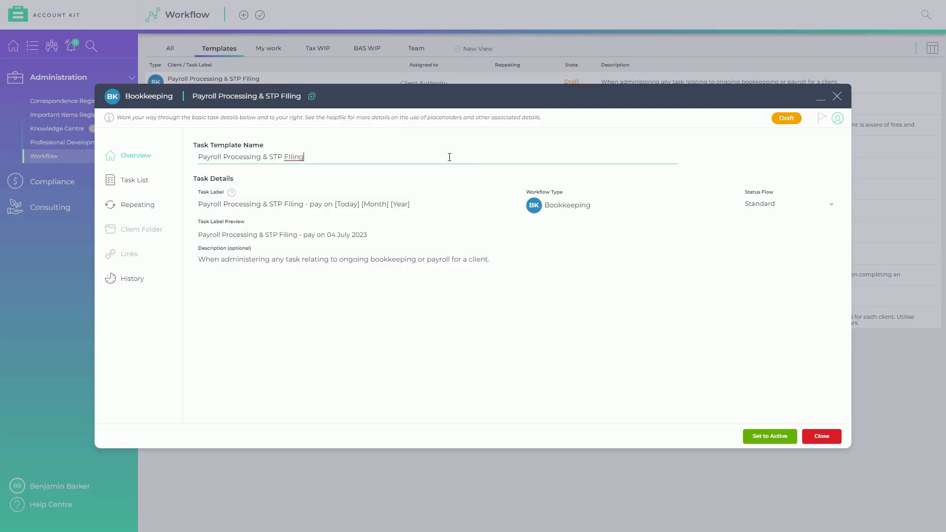
pyautogui.click(567, 205)
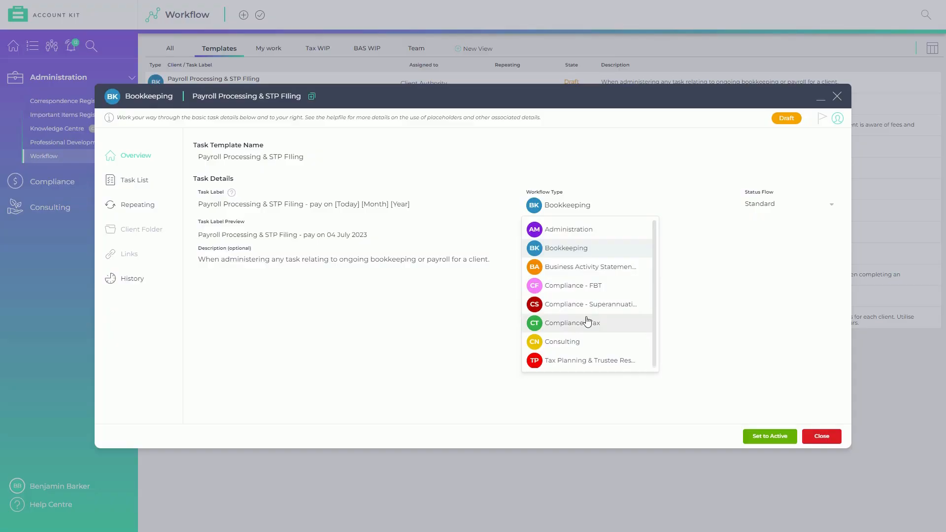
pyautogui.click(748, 207)
pyautogui.click(748, 208)
pyautogui.click(748, 210)
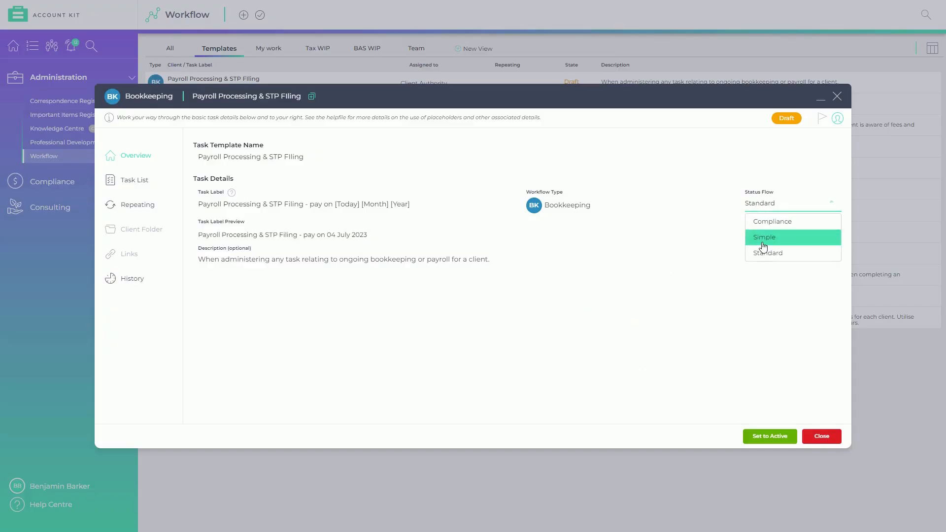
pyautogui.click(728, 249)
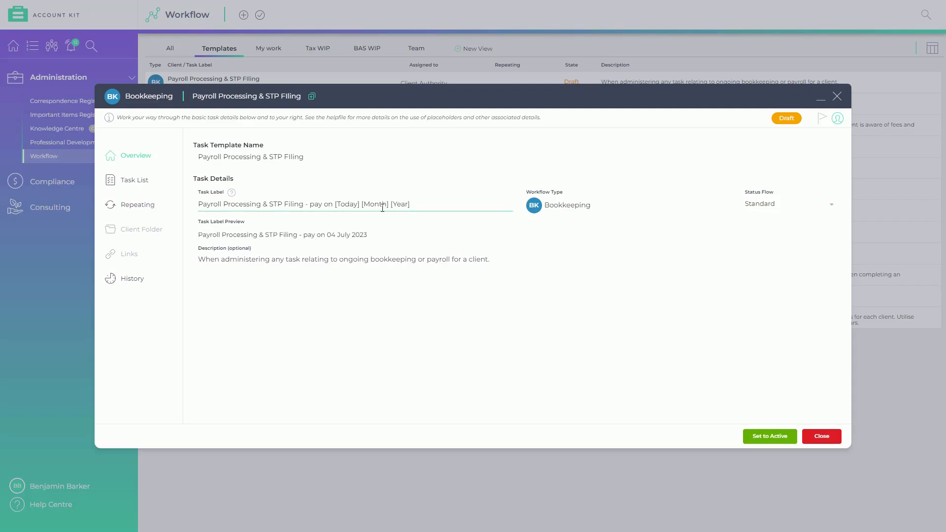
# Replace the day, month and year placeholders at the end of the template's task label with [RepeatLabel].
pyautogui.moveTo(231, 196)
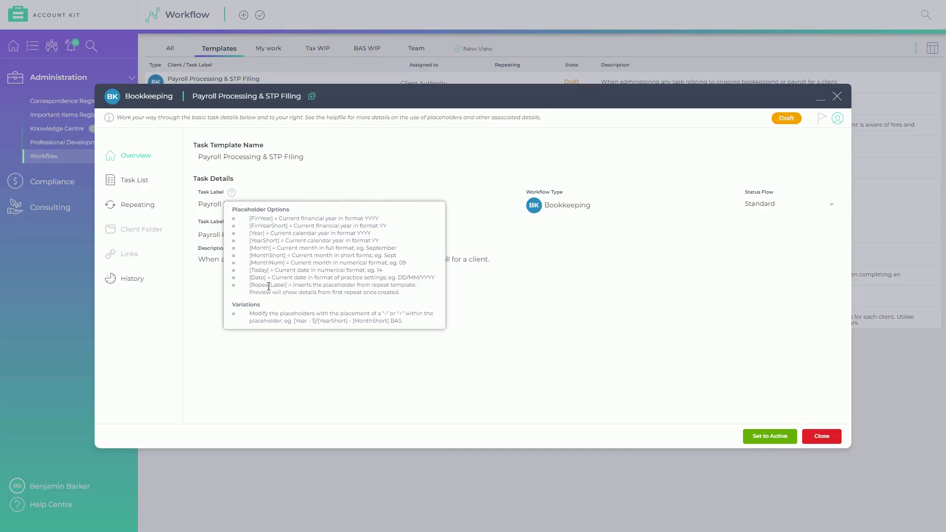
pyautogui.moveTo(287, 286); pyautogui.dragTo(250, 285)
pyautogui.click(510, 247)
pyautogui.click(338, 204)
pyautogui.moveTo(336, 203); pyautogui.dragTo(421, 206)
pyautogui.write('[RepeatLabel]')
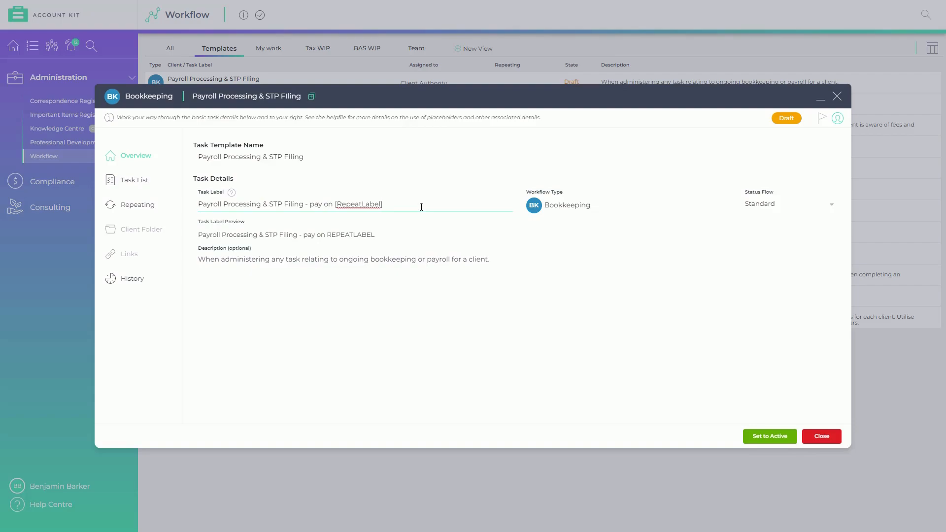
pyautogui.click(401, 232)
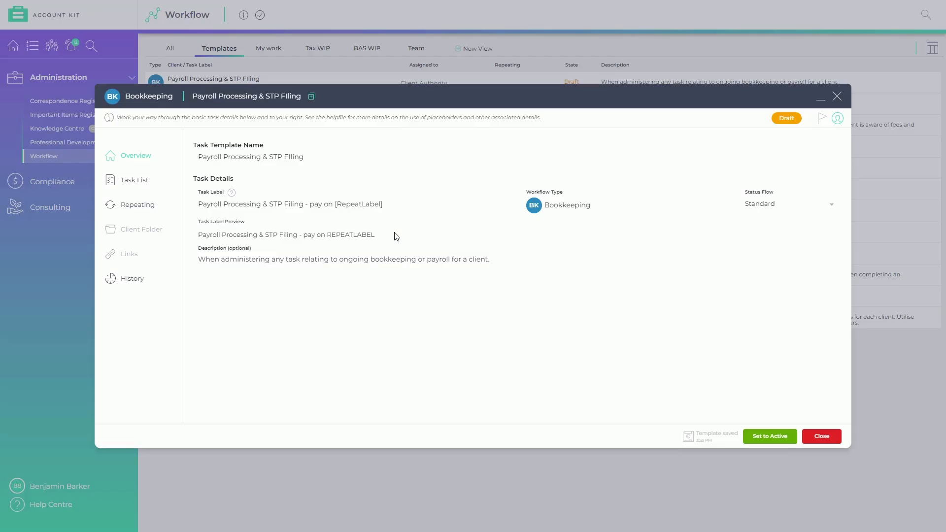
pyautogui.click(215, 204)
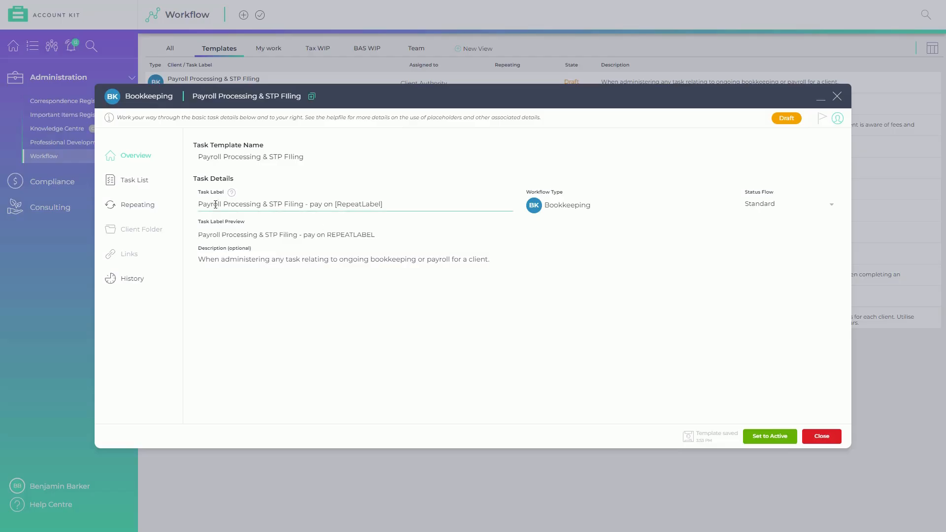
# Check the template's task list and add a new repeating schedule named "Weekly Payroll".
pyautogui.click(159, 185)
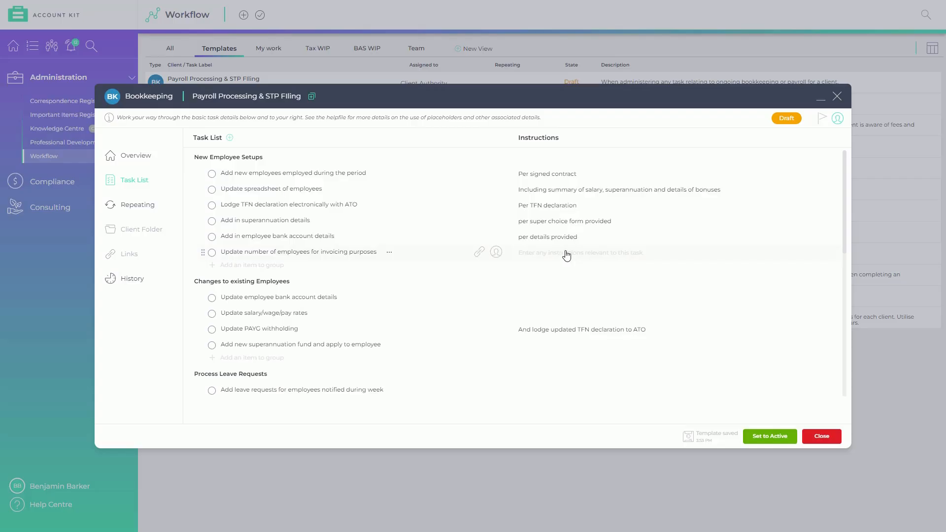
pyautogui.click(156, 213)
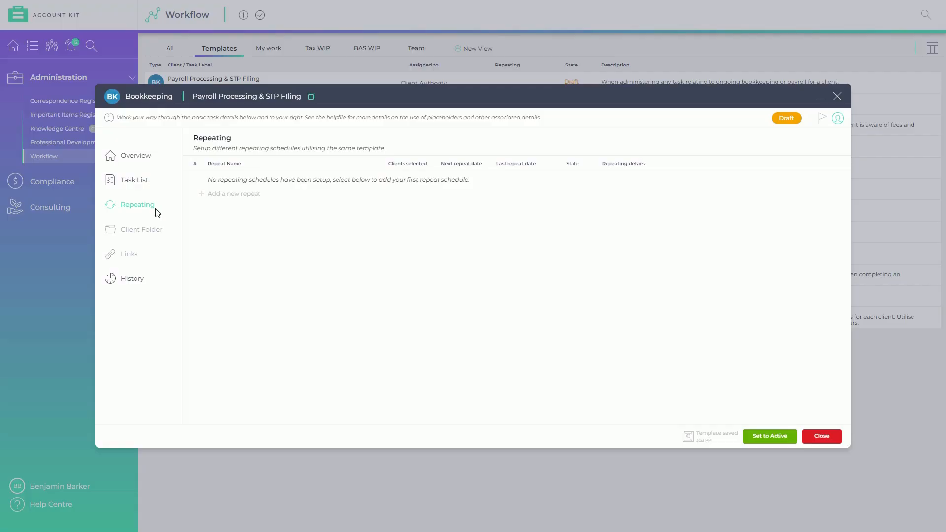
pyautogui.click(237, 195)
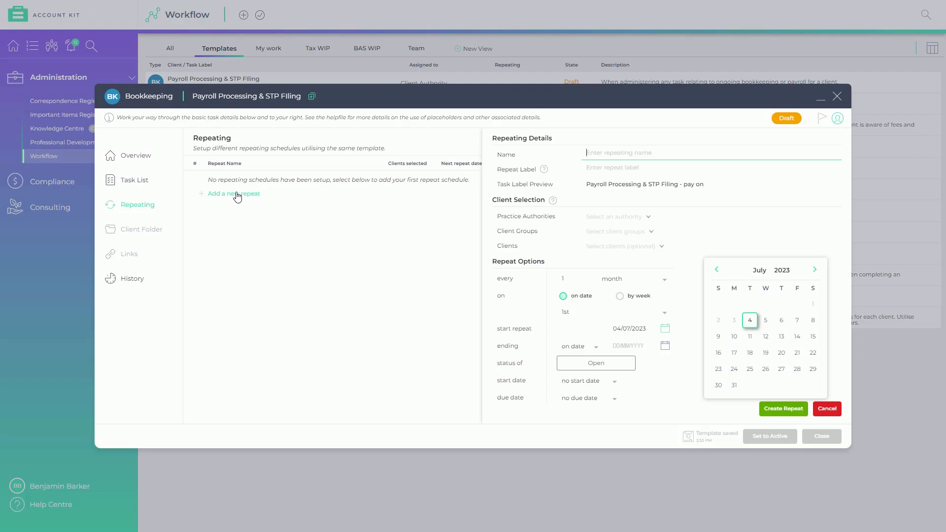
pyautogui.write('Weekly Payroll')
pyautogui.press('Tab')
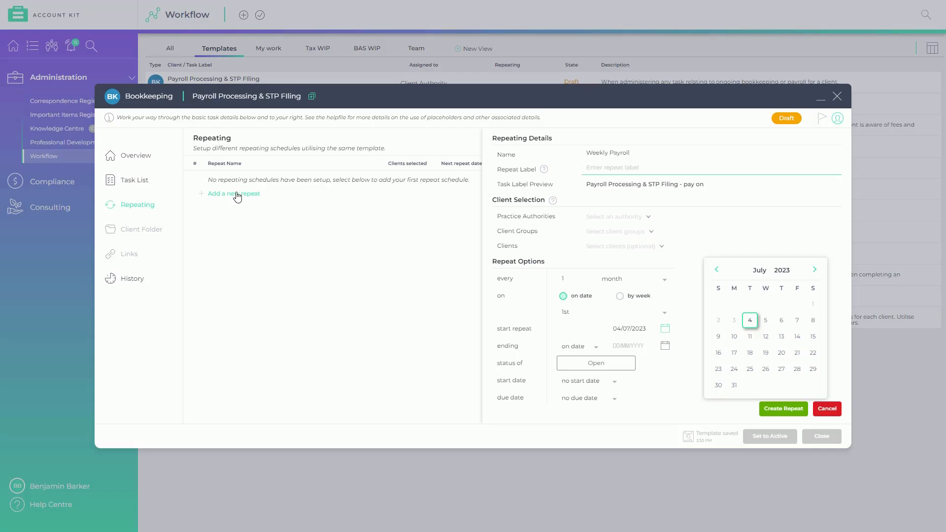
# Check the placeholder options and set the schedule's repeat label to "[Today+1] [Month] [Year]".
pyautogui.click(544, 172)
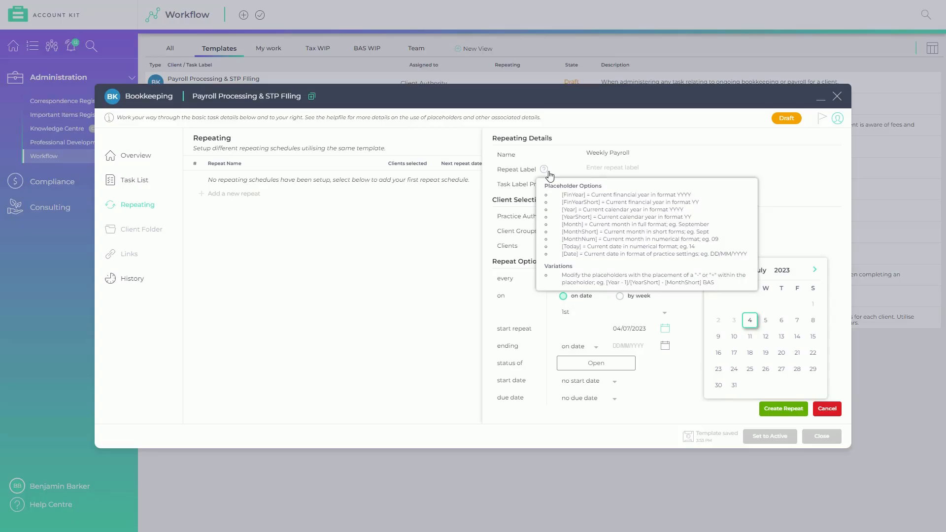
pyautogui.click(596, 169)
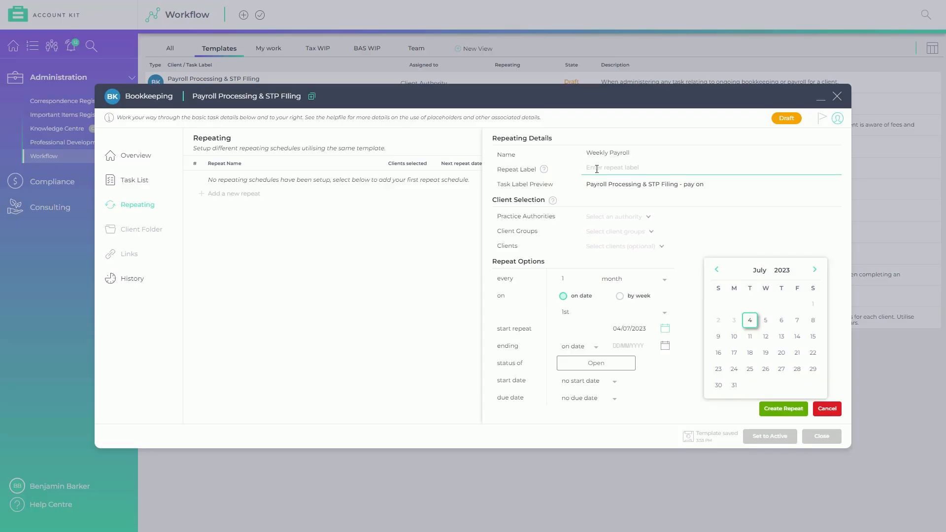
pyautogui.write('[Today]')
pyautogui.write(' [Month')
pyautogui.write(']')
pyautogui.write(' [Year')
pyautogui.write('+1')
# Select Payroll (Weekly) as the practice authority for the schedule's client selection.
pyautogui.click(641, 219)
pyautogui.scroll(-3, 638, 295)
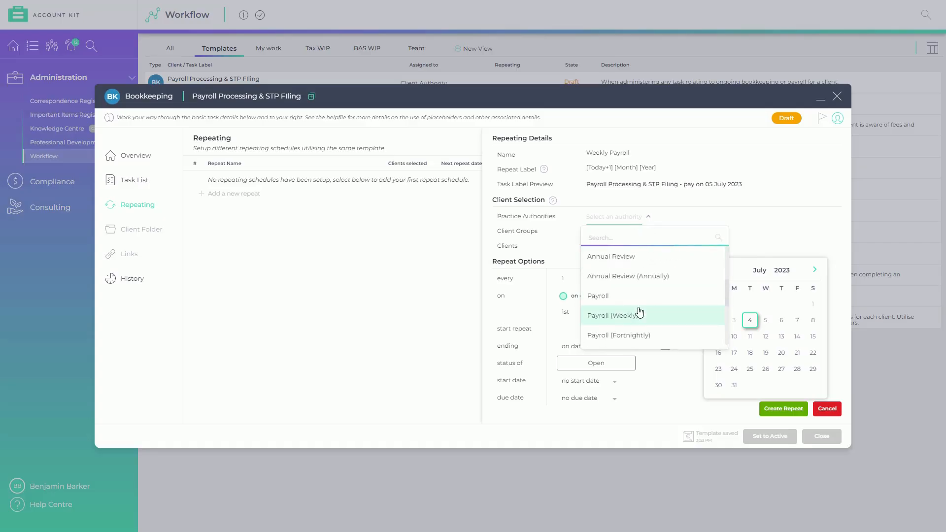
pyautogui.click(640, 312)
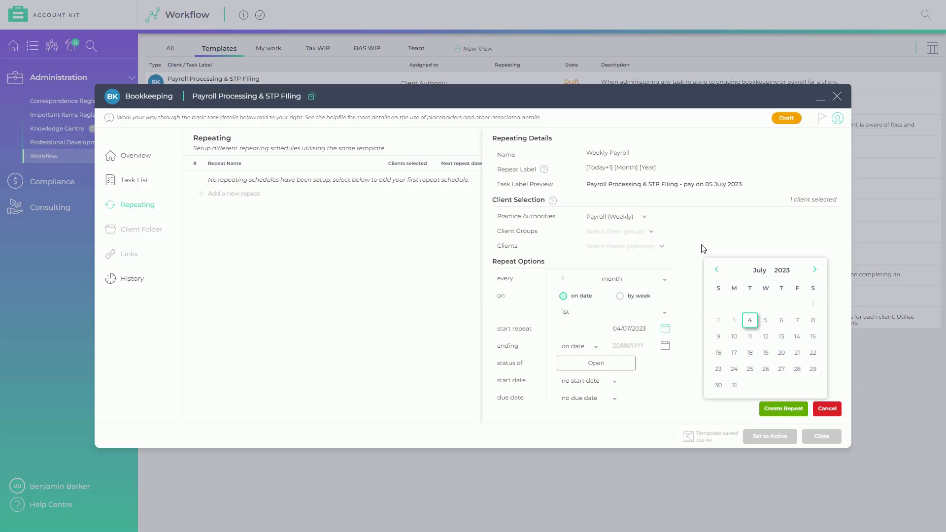
# Set the schedule to repeat every 1 week on Monday, ending on 17/07/2023.
pyautogui.click(661, 279)
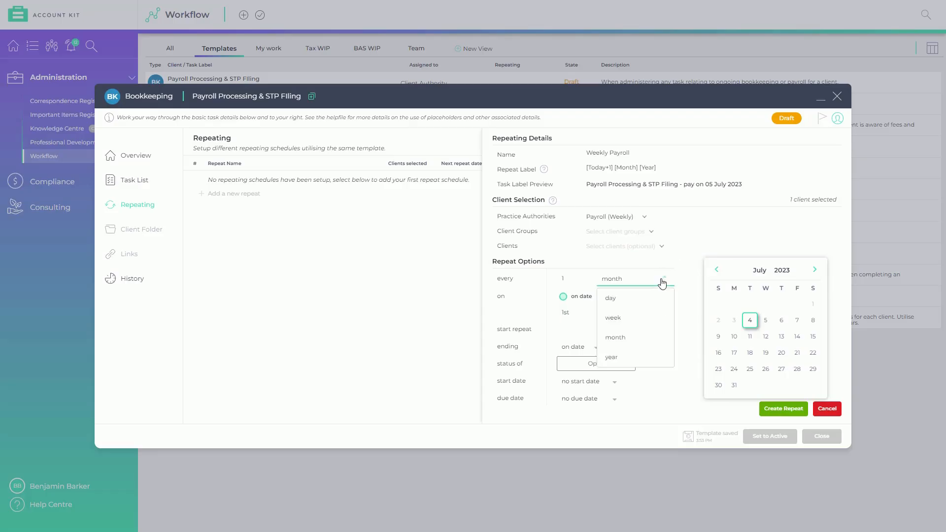
pyautogui.click(656, 319)
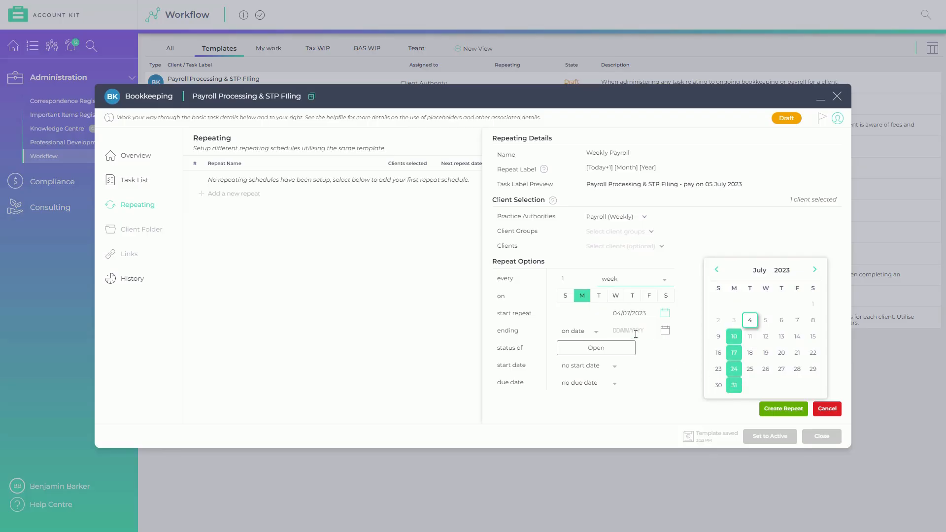
pyautogui.click(613, 330)
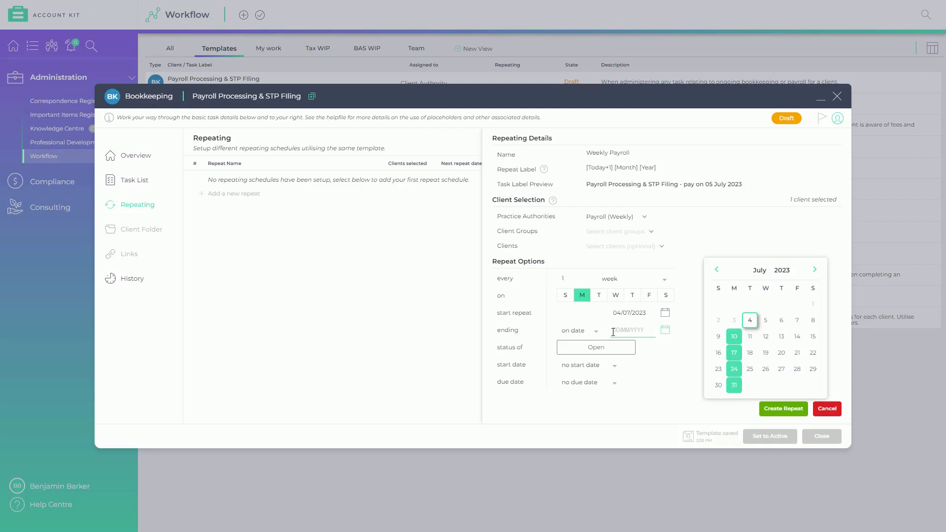
pyautogui.write('17/07/2023')
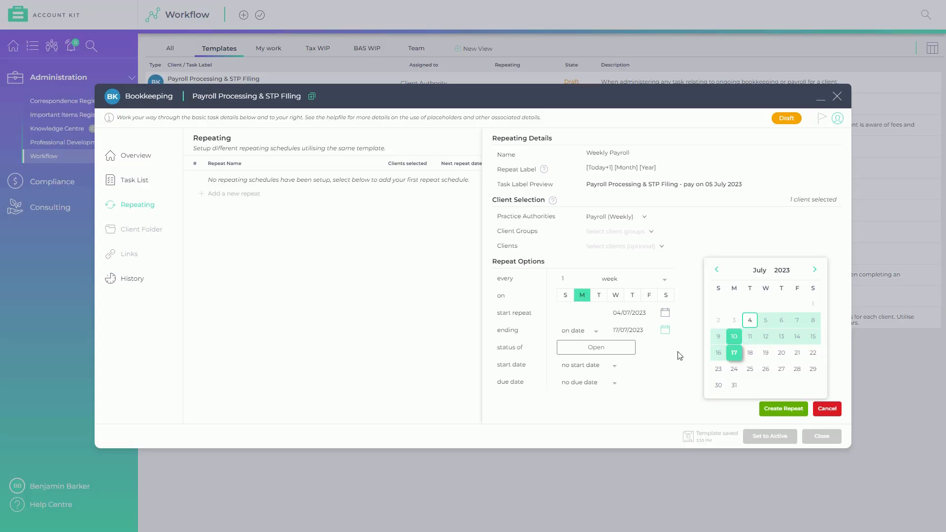
# Give the repeated tasks a status of Work in and base their start date on after occurrence.
pyautogui.click(614, 355)
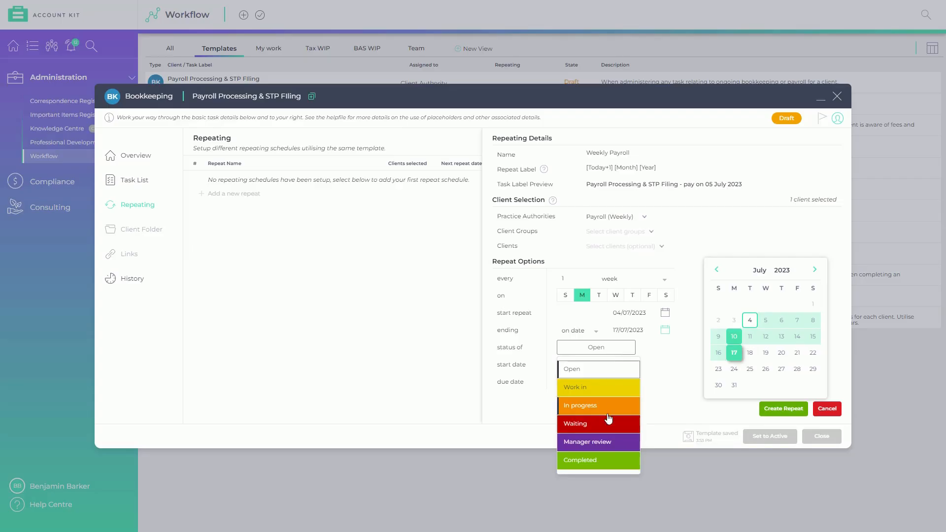
pyautogui.click(603, 391)
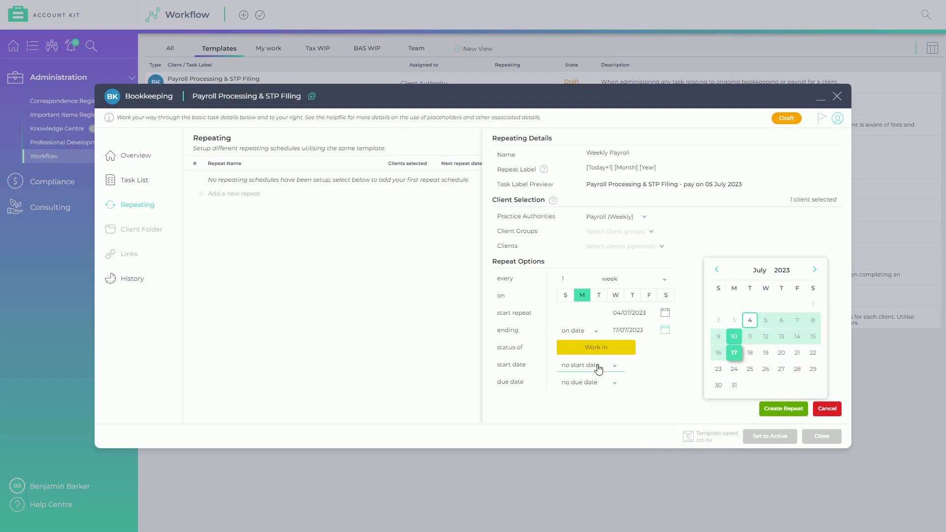
pyautogui.click(616, 368)
pyautogui.click(612, 400)
# Set the repeated tasks' due date to 1 day after the start date.
pyautogui.click(615, 382)
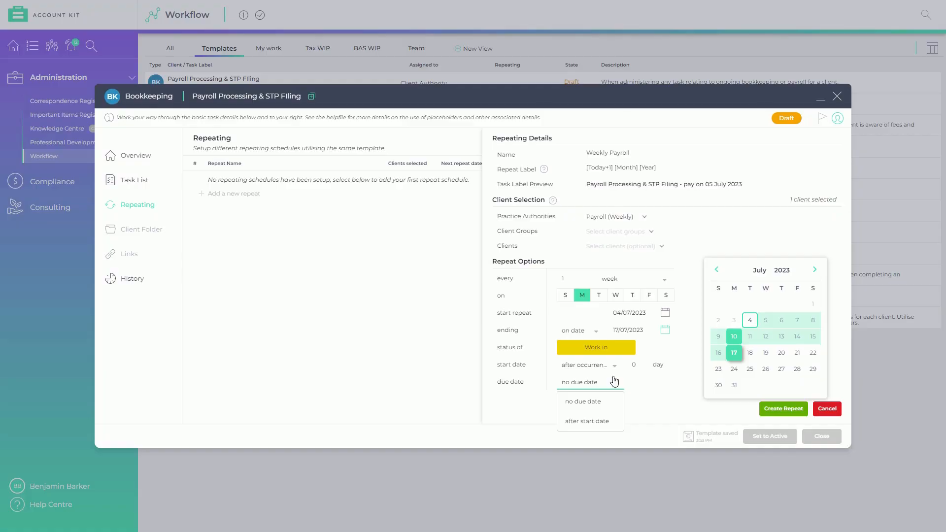
pyautogui.click(589, 420)
pyautogui.click(635, 383)
pyautogui.write('1')
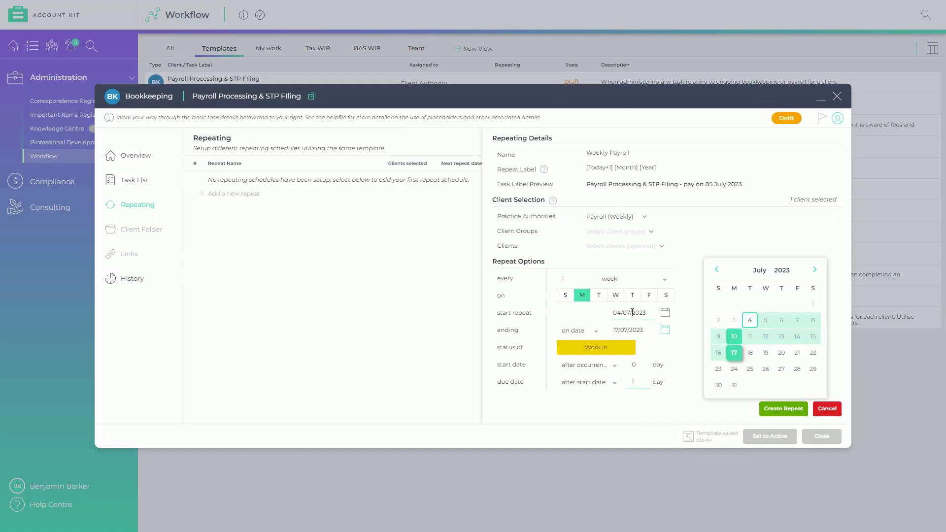
# Change the schedule's start repeat date to 03/07/2023.
pyautogui.click(664, 318)
pyautogui.click(664, 318)
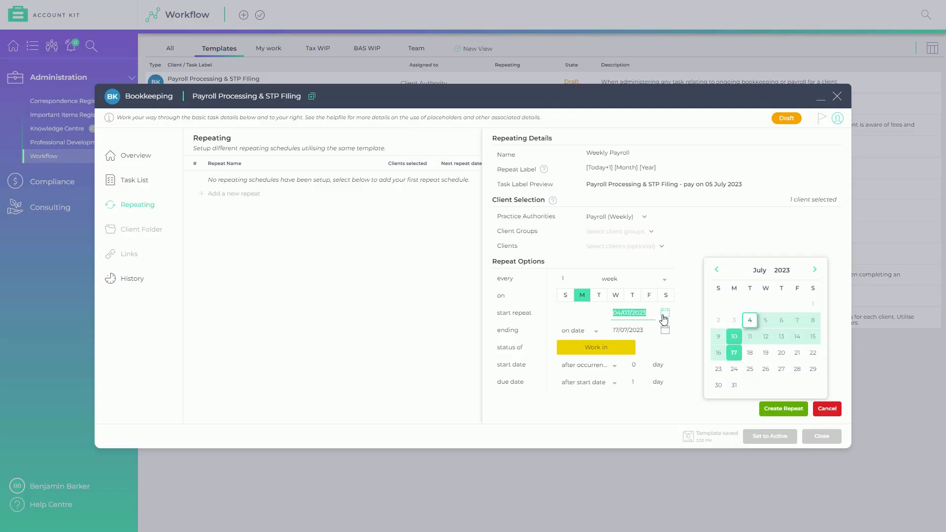
pyautogui.click(639, 313)
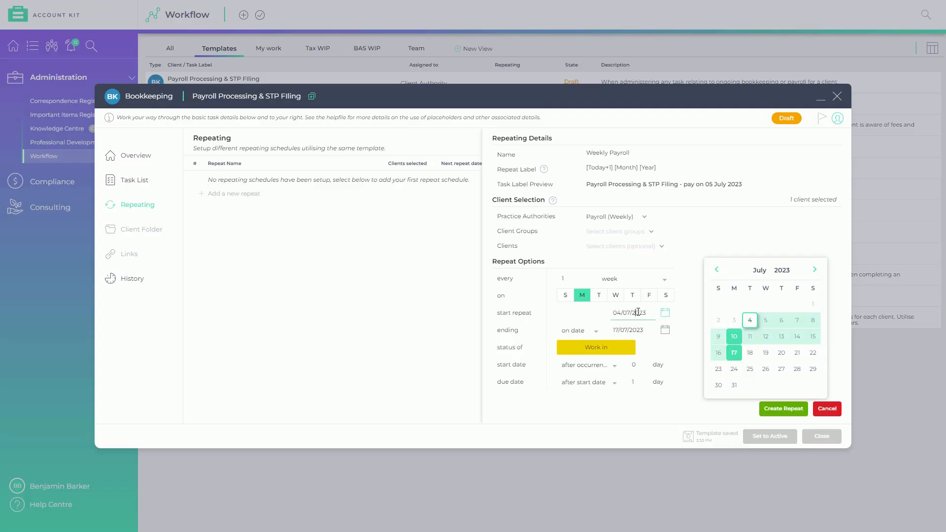
pyautogui.click(734, 321)
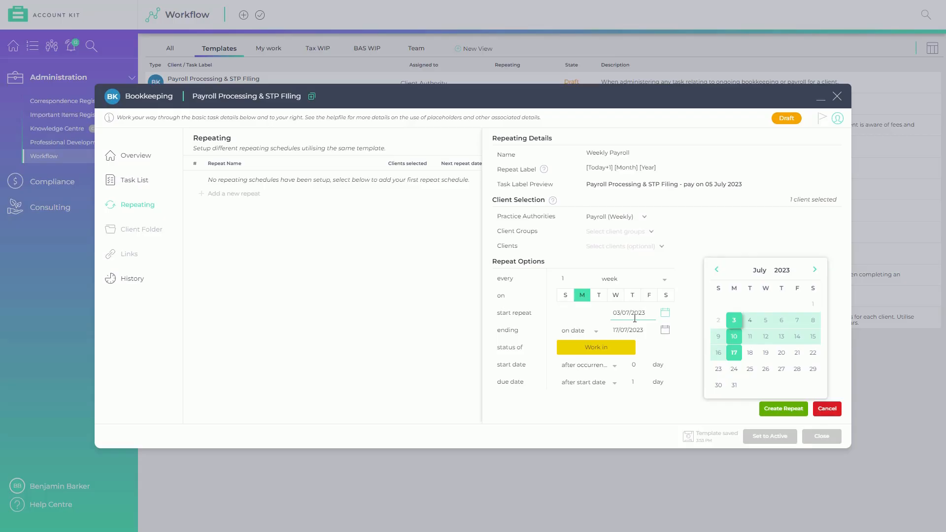
# Create the Weekly Payroll repeat and, with the template's assigned role checked, make the payroll template active.
pyautogui.click(776, 408)
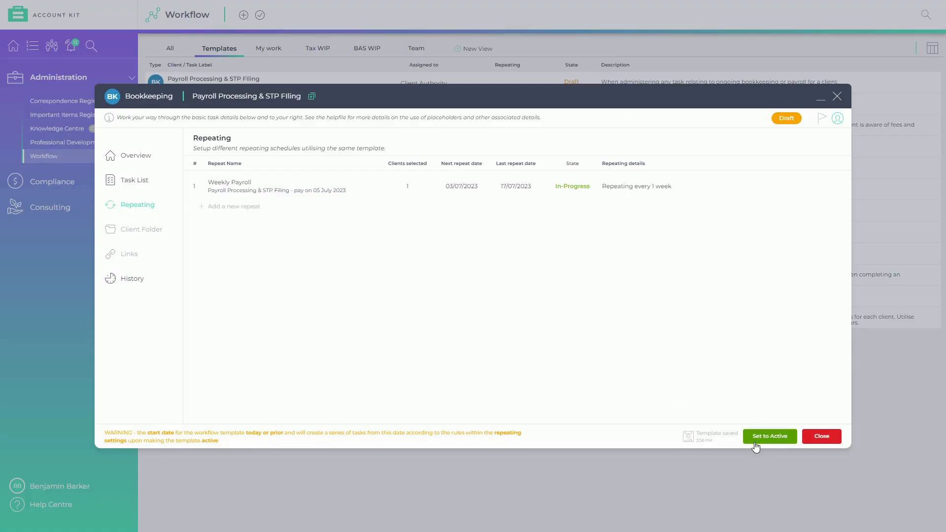
pyautogui.click(836, 119)
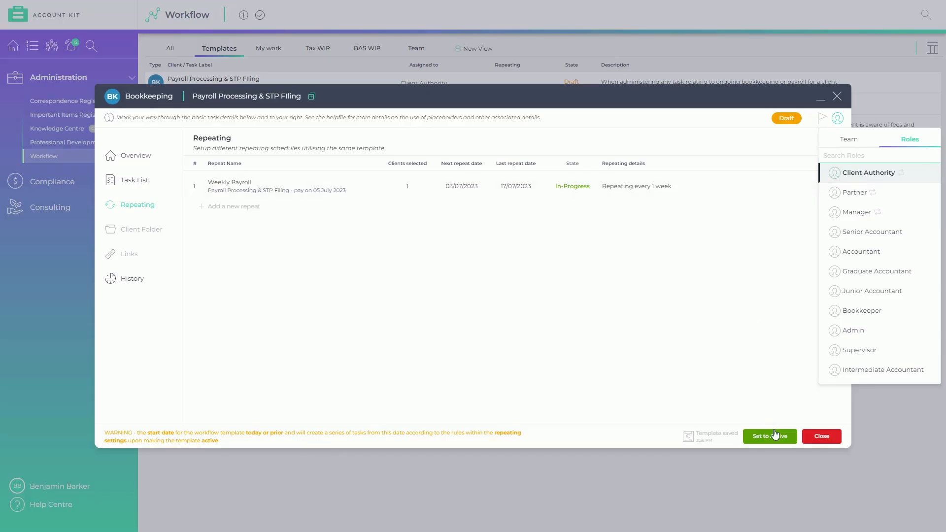
pyautogui.click(774, 433)
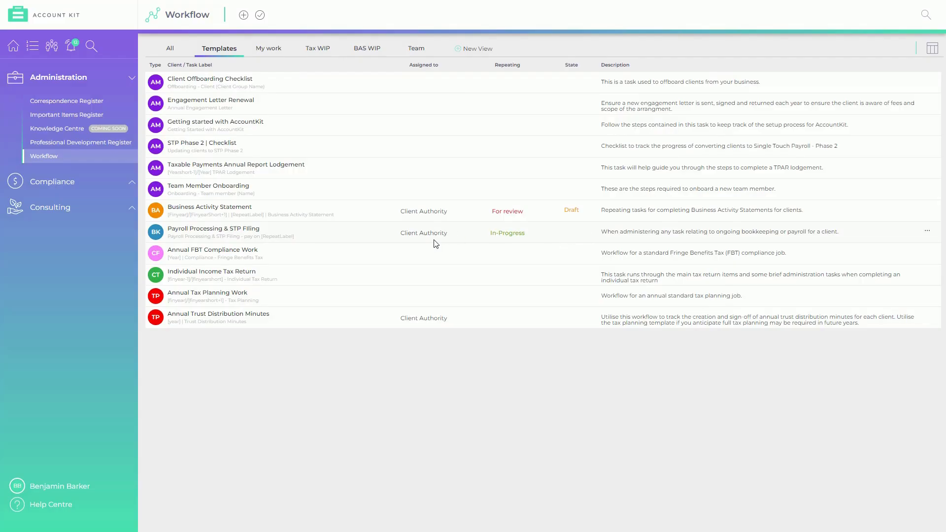
# Open the Bull Antics Pty Ltd payroll task among your own work and check its start and due dates.
pyautogui.click(270, 50)
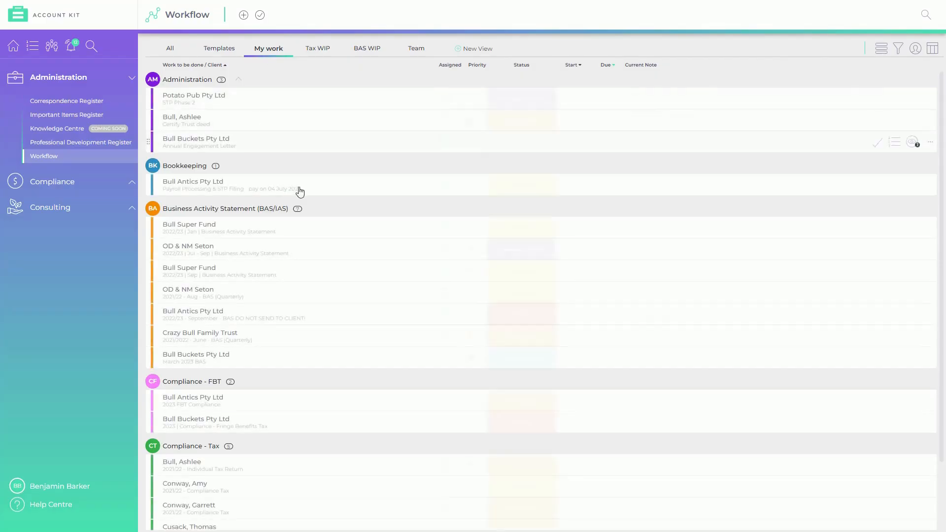
pyautogui.click(316, 189)
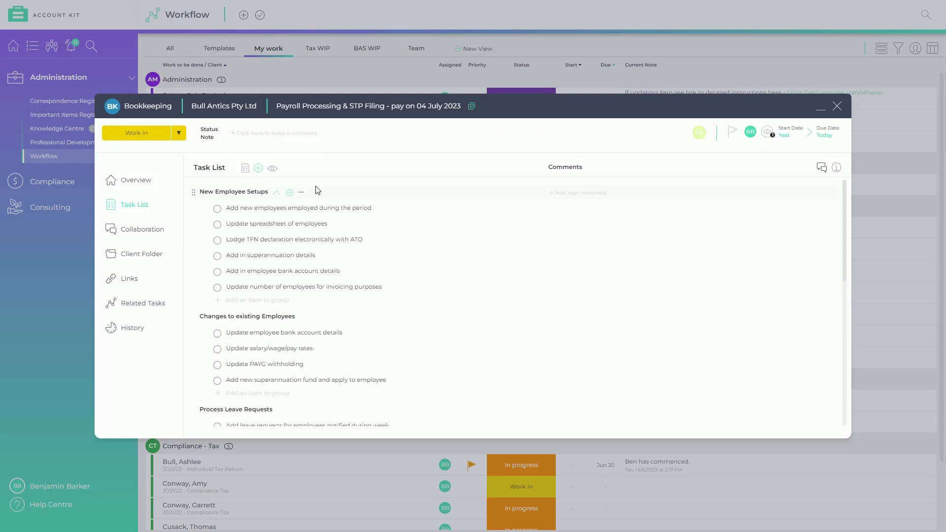
pyautogui.click(782, 137)
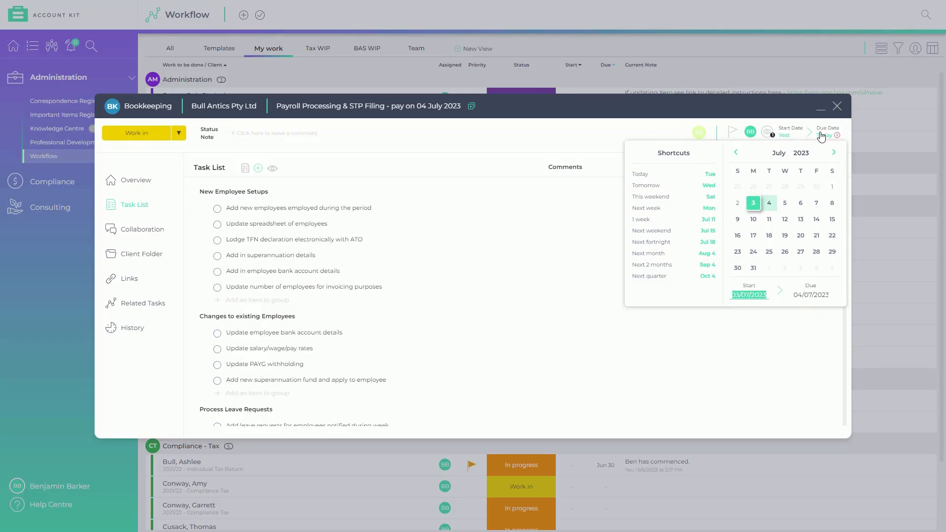
pyautogui.click(750, 132)
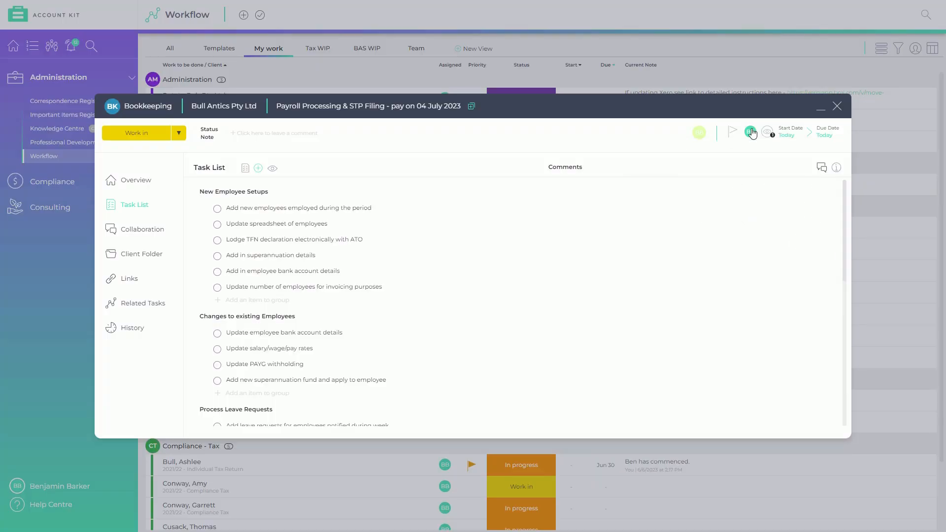
# Review the payroll task's assignee and its client and task details, and close the task.
pyautogui.click(750, 132)
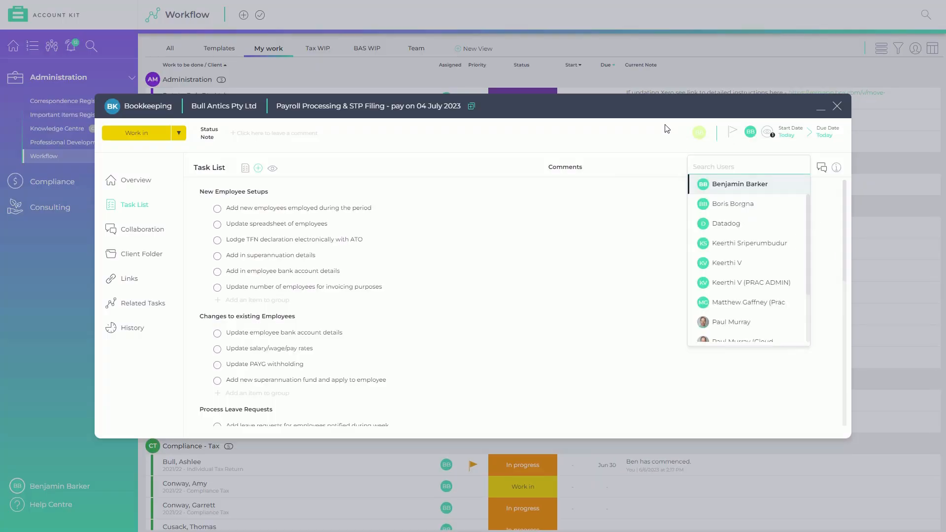
pyautogui.click(645, 145)
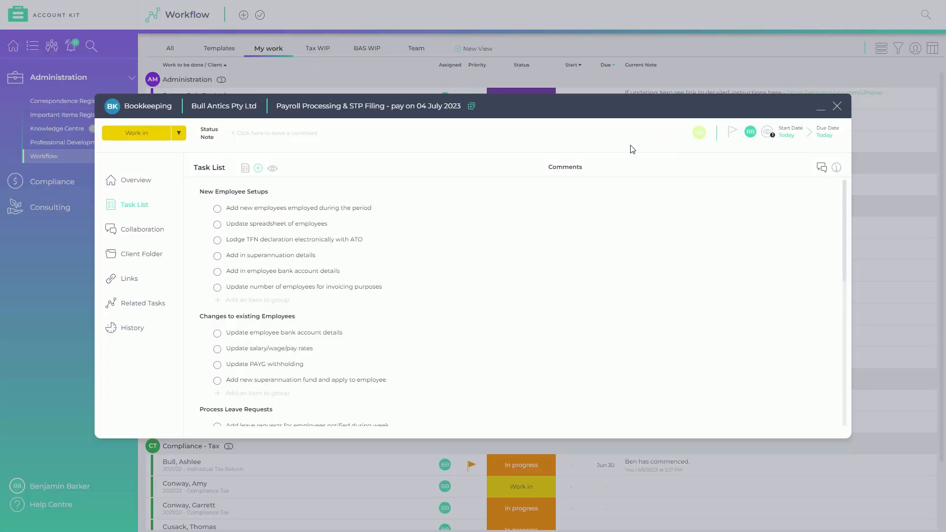
pyautogui.click(142, 181)
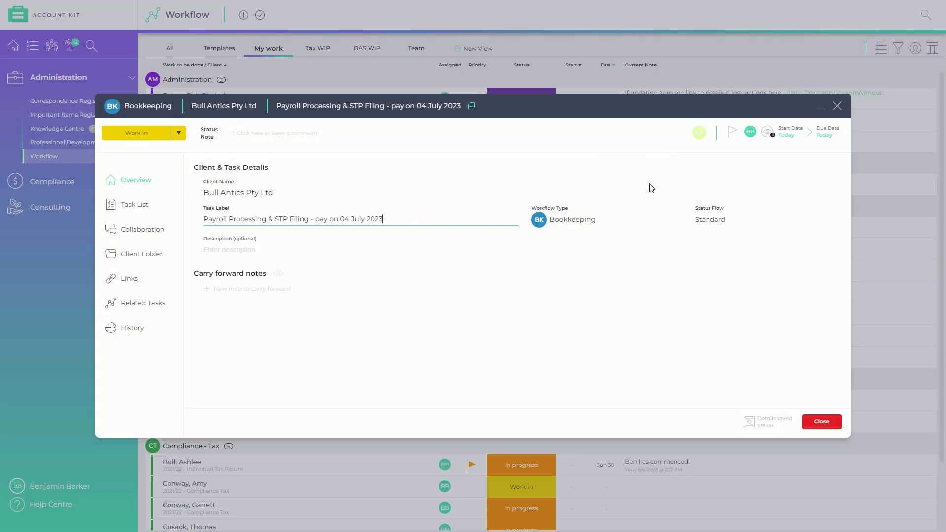
pyautogui.click(837, 106)
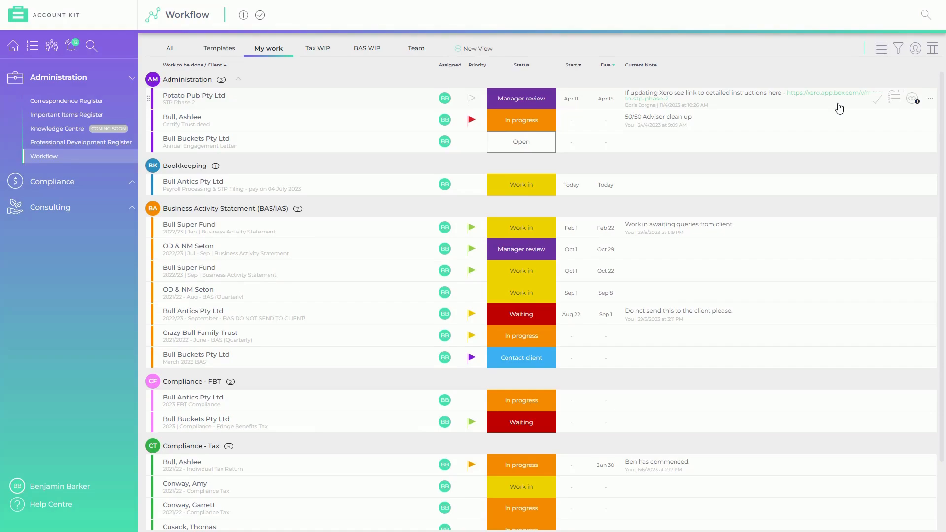